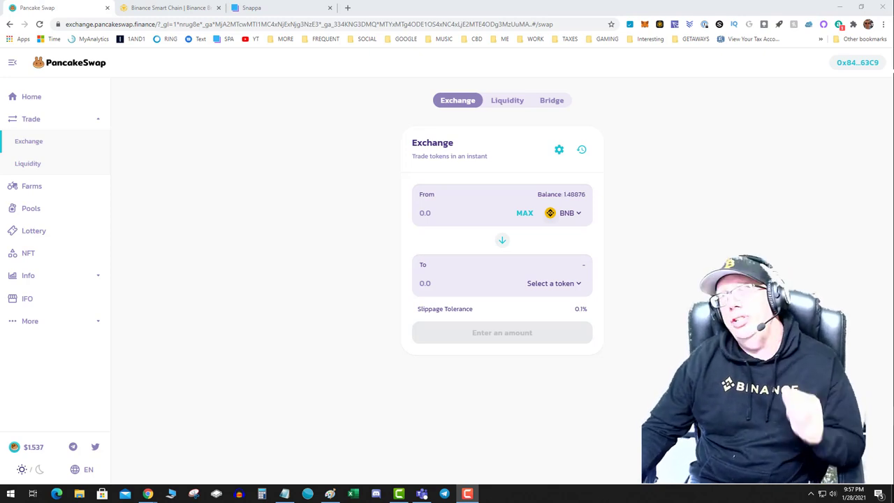
Check the Binance Chain Wallet balance, then reselect BSC Mainnet in MetaMask
{"action": "left_click", "coordinate": [659, 27]}
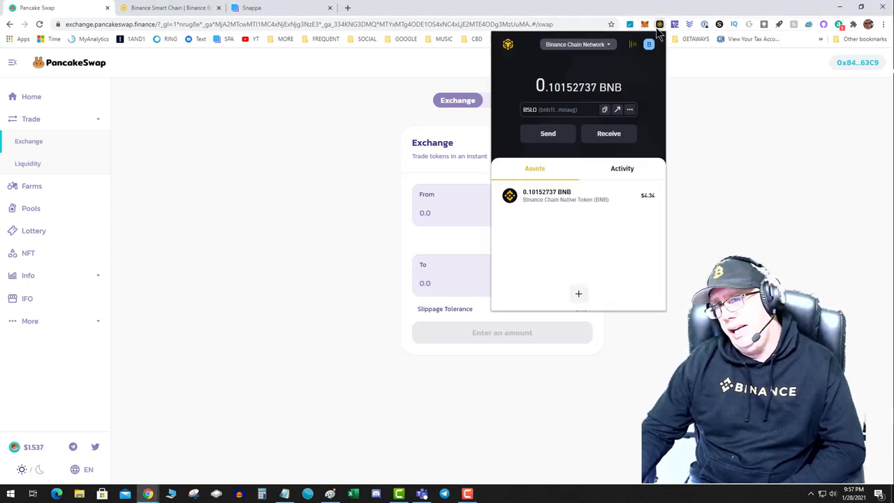
{"action": "left_click", "coordinate": [692, 102]}
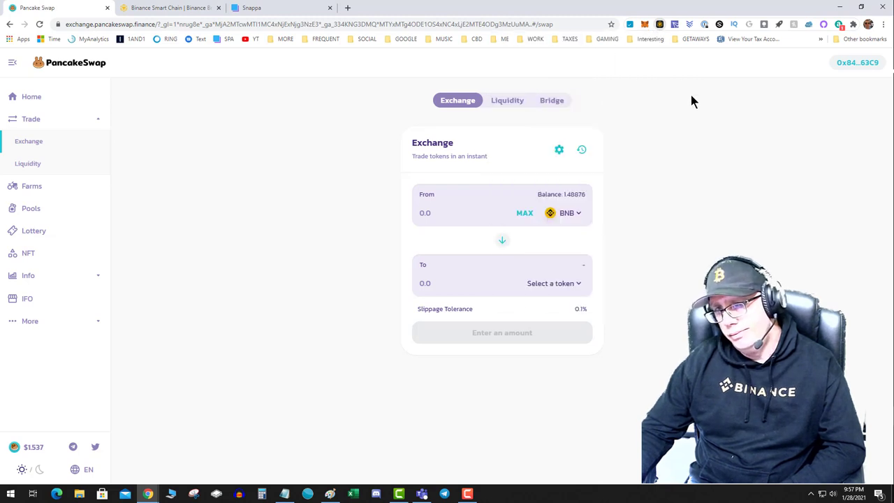
{"action": "left_click", "coordinate": [644, 25]}
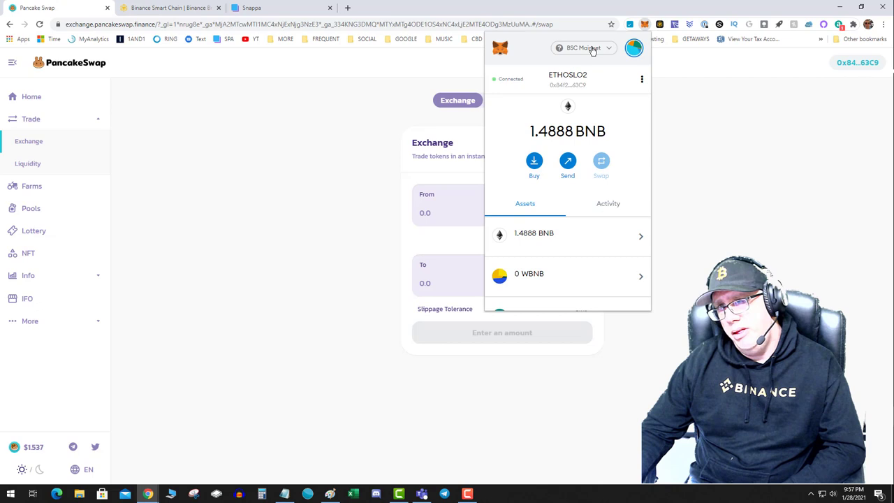
{"action": "left_click", "coordinate": [604, 51]}
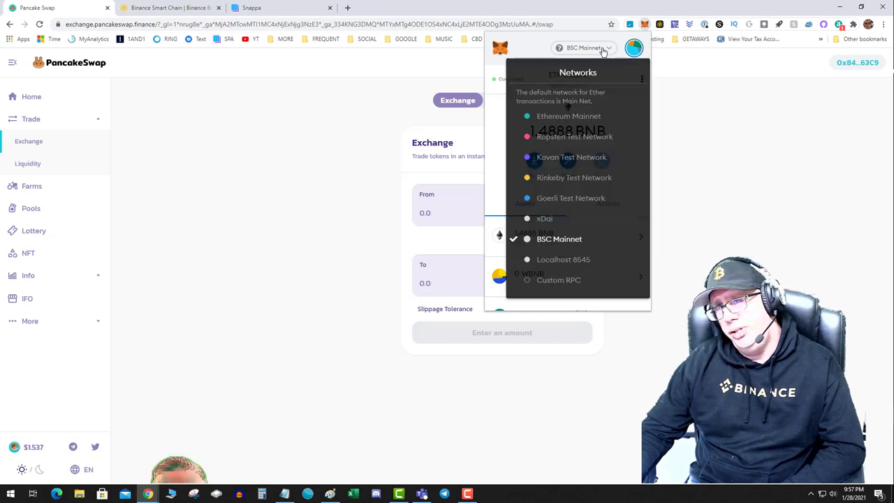
{"action": "left_click", "coordinate": [567, 241]}
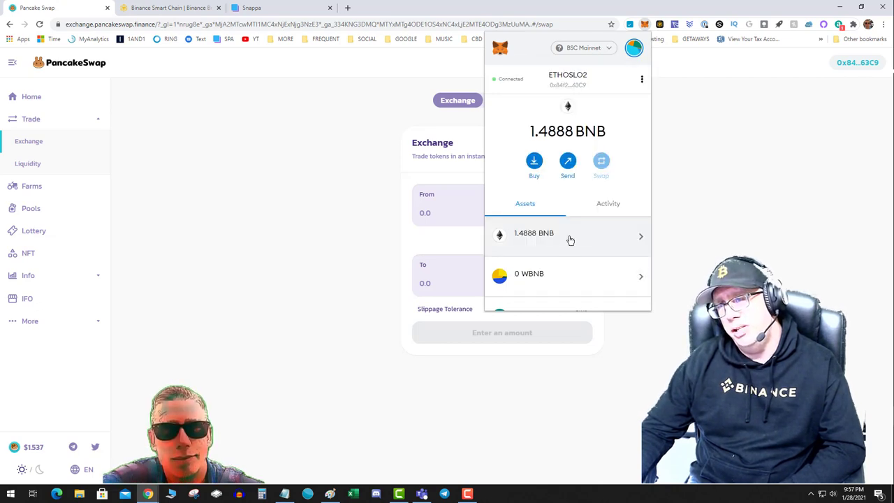
{"action": "left_click", "coordinate": [694, 154]}
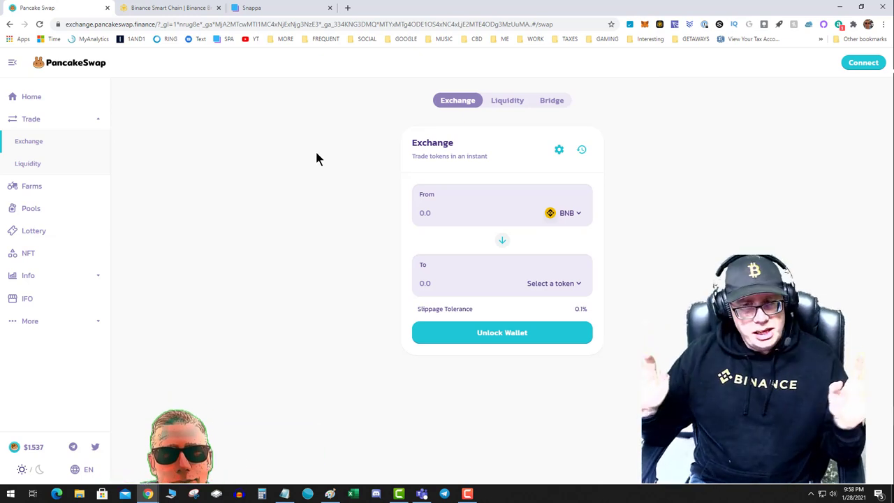
Switch MetaMask to Ethereum Mainnet and close the wallet
{"action": "left_click", "coordinate": [644, 24]}
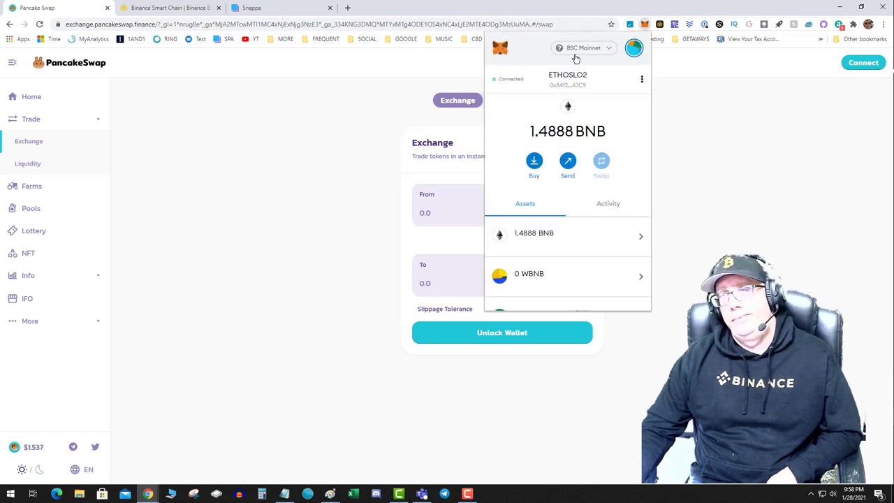
{"action": "left_click", "coordinate": [575, 57]}
{"action": "left_click", "coordinate": [552, 118]}
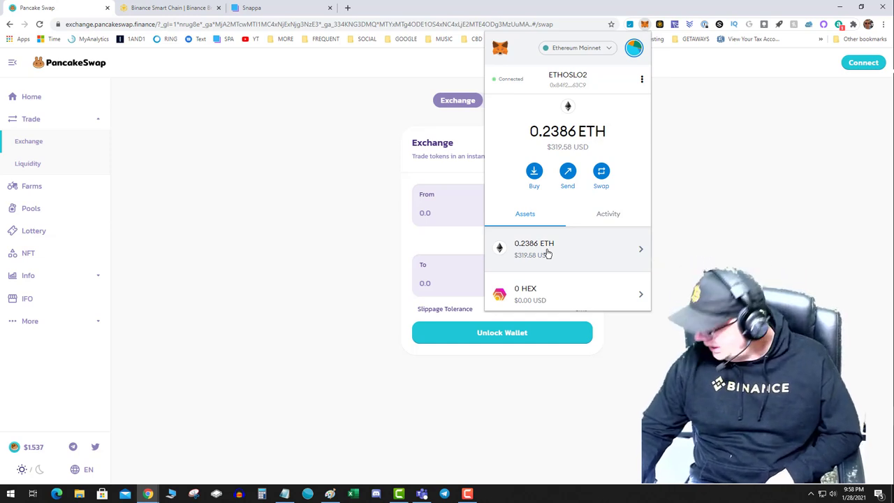
{"action": "left_click", "coordinate": [158, 188]}
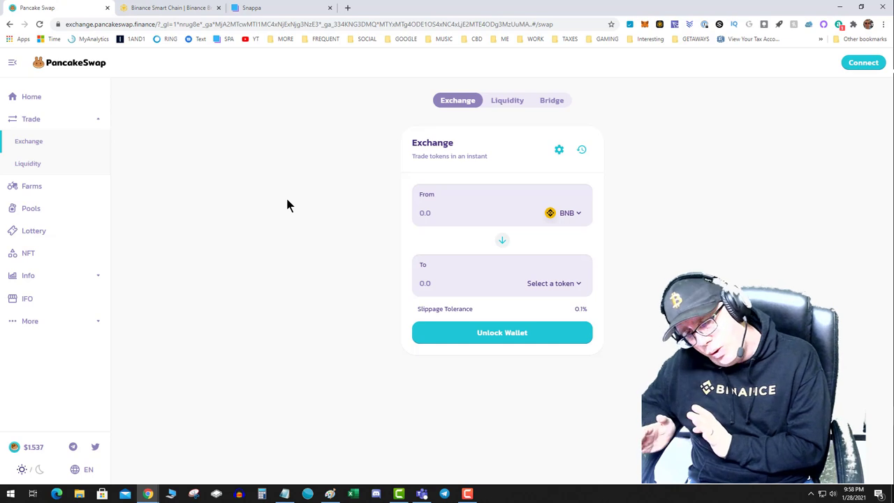
{"action": "left_click", "coordinate": [559, 284]}
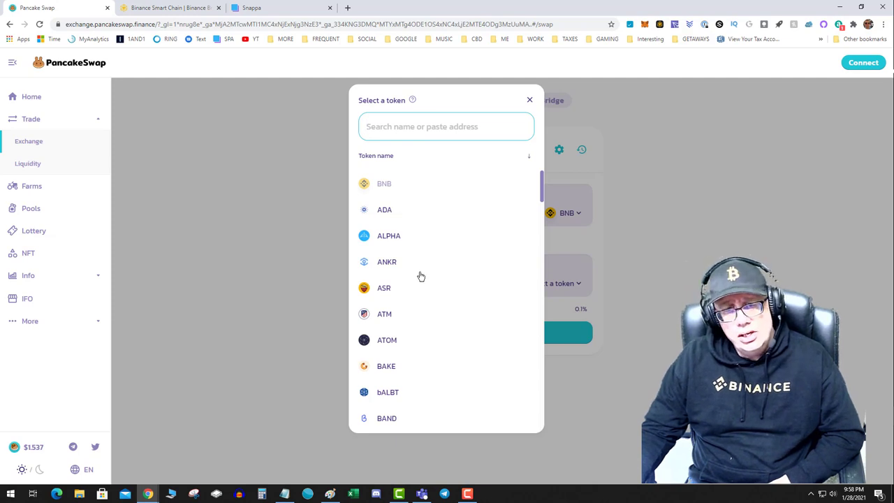
{"action": "scroll", "coordinate": [419, 275], "scroll_direction": "down", "scroll_amount": 2}
{"action": "scroll", "coordinate": [412, 272], "scroll_direction": "down", "scroll_amount": 1}
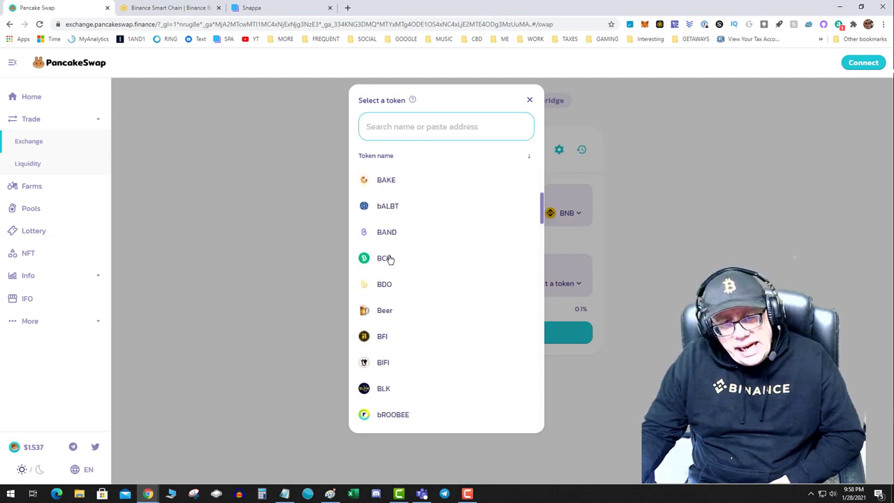
{"action": "scroll", "coordinate": [415, 335], "scroll_direction": "down", "scroll_amount": 3}
{"action": "scroll", "coordinate": [415, 336], "scroll_direction": "down", "scroll_amount": 2}
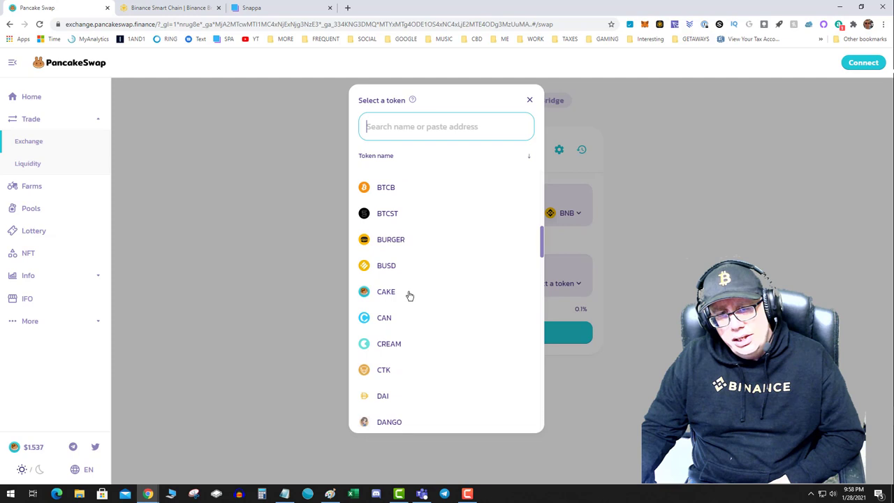
{"action": "scroll", "coordinate": [406, 285], "scroll_direction": "down", "scroll_amount": 1}
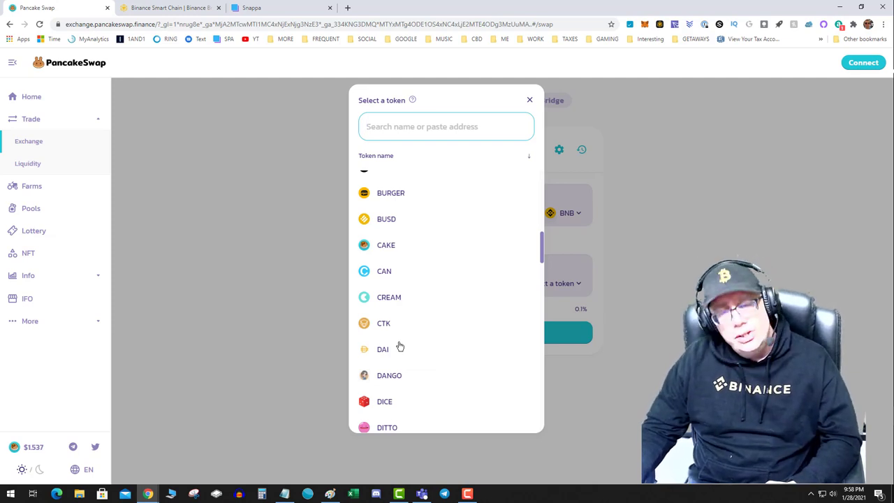
{"action": "scroll", "coordinate": [442, 301], "scroll_direction": "down", "scroll_amount": 3}
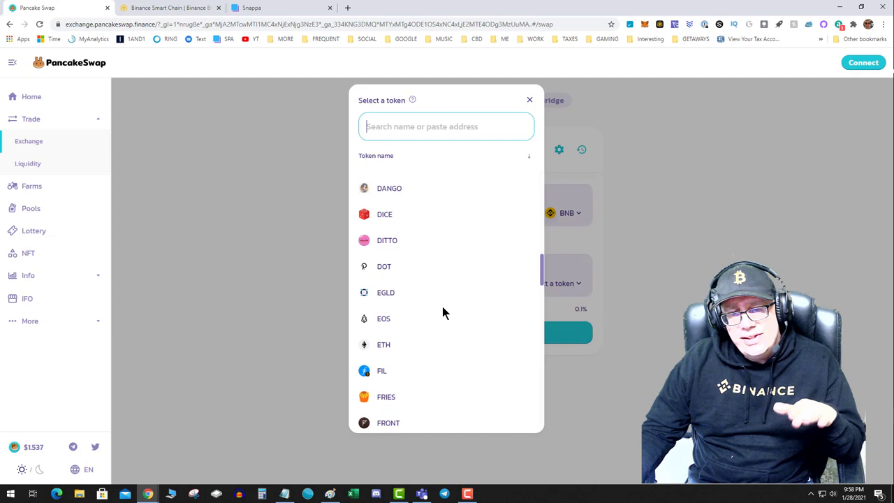
{"action": "scroll", "coordinate": [442, 308], "scroll_direction": "down", "scroll_amount": 6}
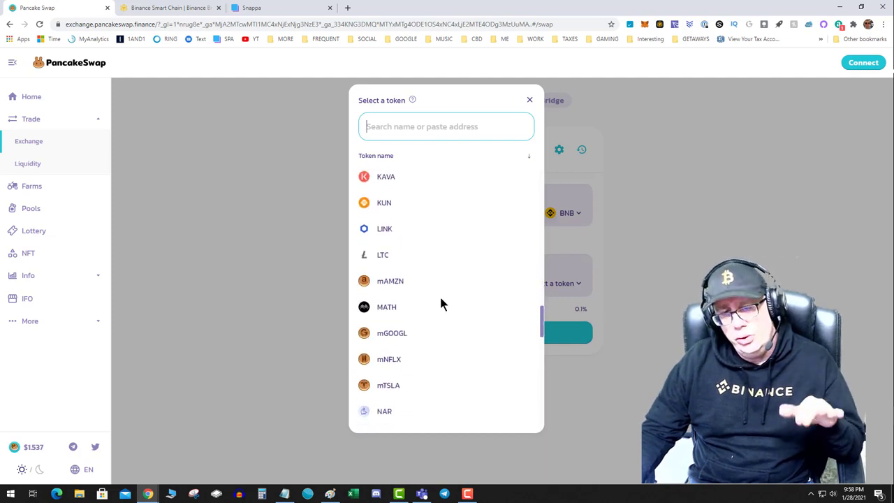
{"action": "scroll", "coordinate": [443, 315], "scroll_direction": "down", "scroll_amount": 5}
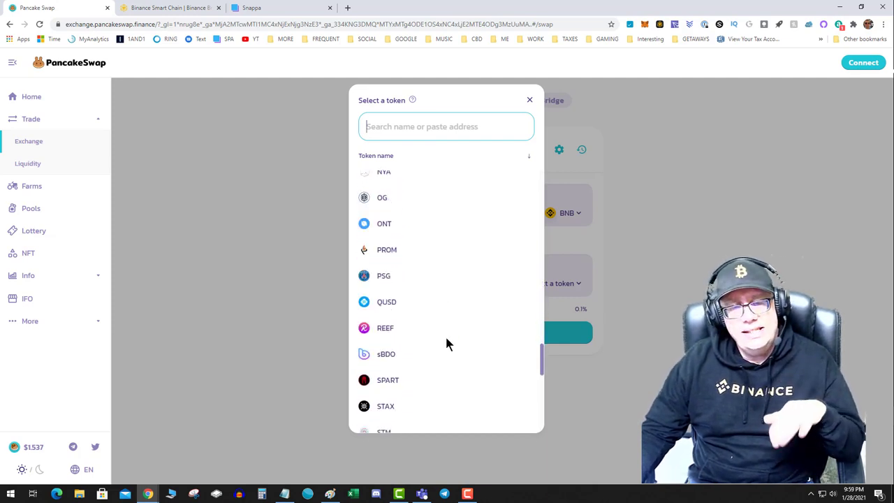
{"action": "scroll", "coordinate": [447, 340], "scroll_direction": "down", "scroll_amount": 3}
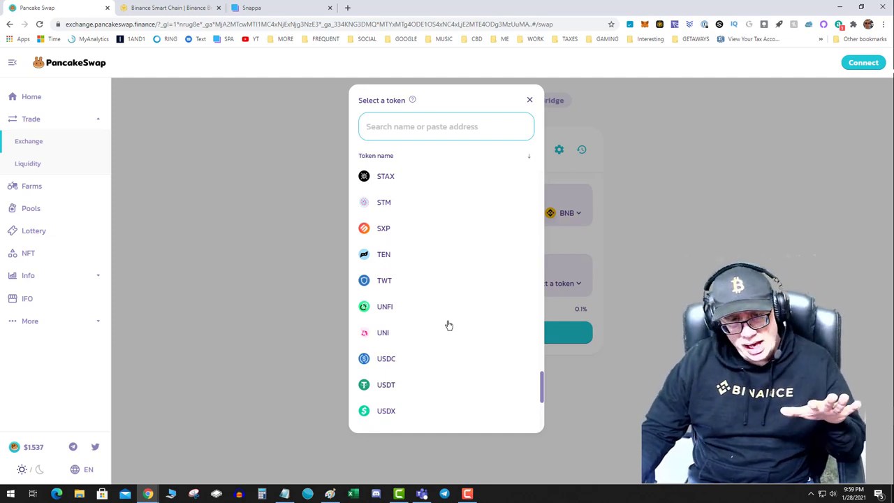
{"action": "left_click", "coordinate": [293, 220]}
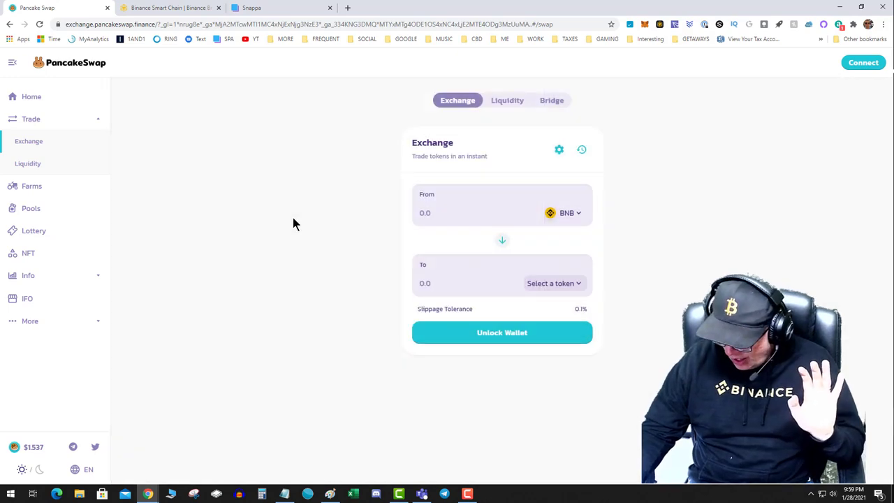
{"action": "left_click", "coordinate": [333, 493]}
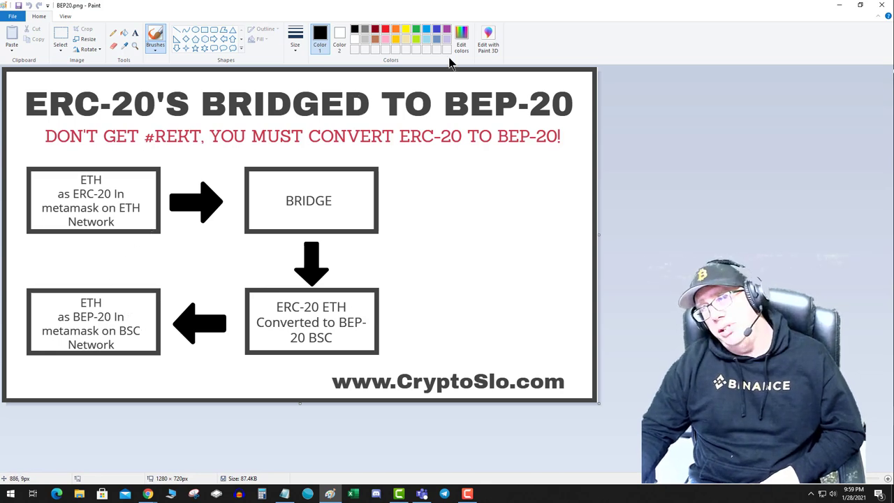
{"action": "left_click", "coordinate": [836, 7]}
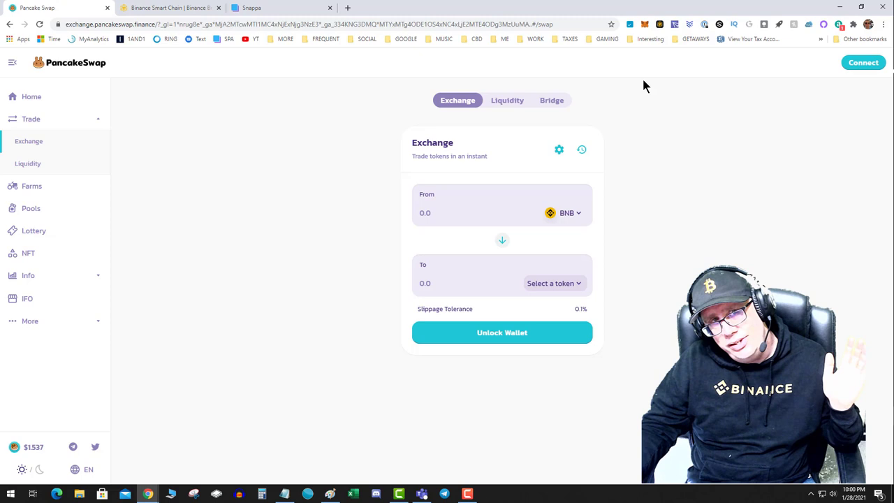
Choose ETH as the asset to bridge on the Binance Bridge page
{"action": "left_click", "coordinate": [193, 9]}
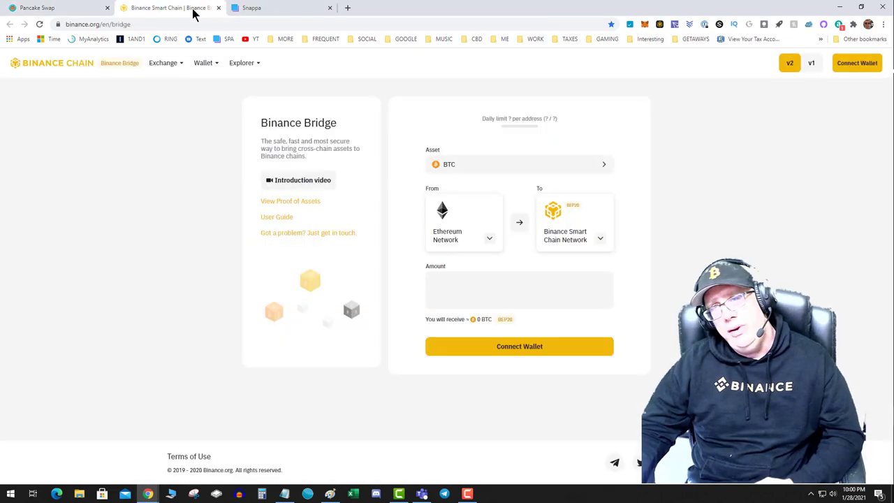
{"action": "left_click", "coordinate": [62, 8]}
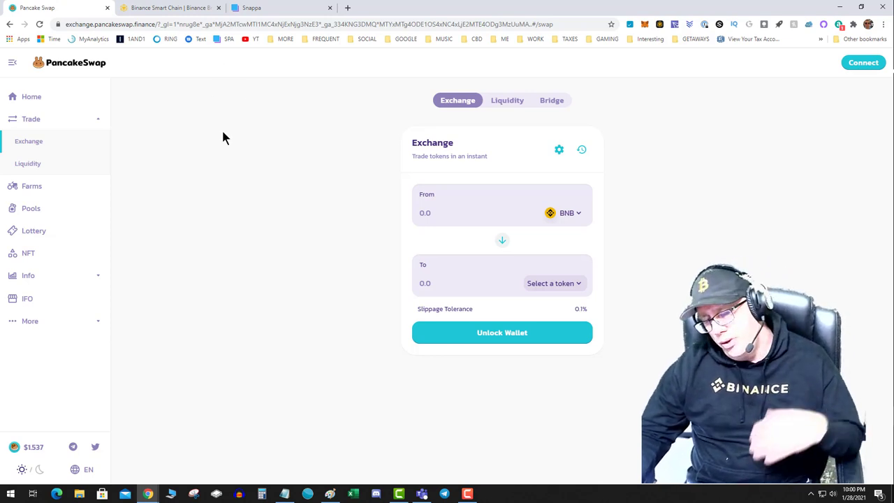
{"action": "left_click", "coordinate": [203, 11]}
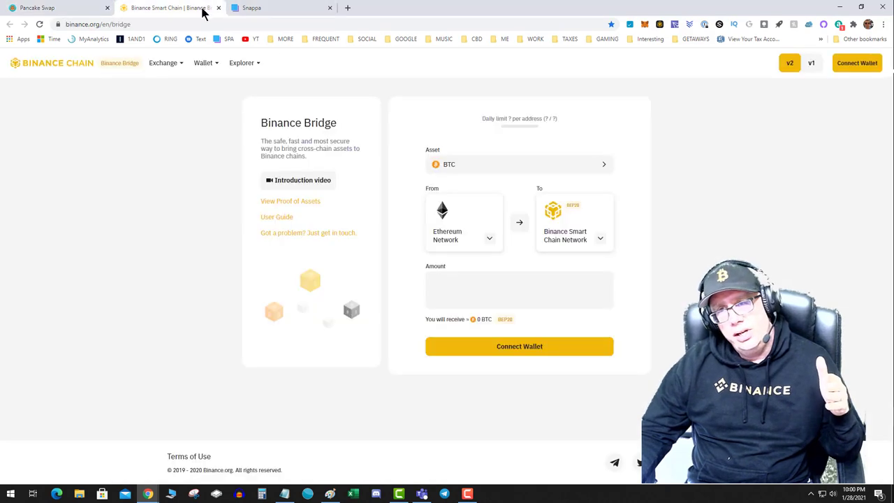
{"action": "left_click", "coordinate": [474, 167]}
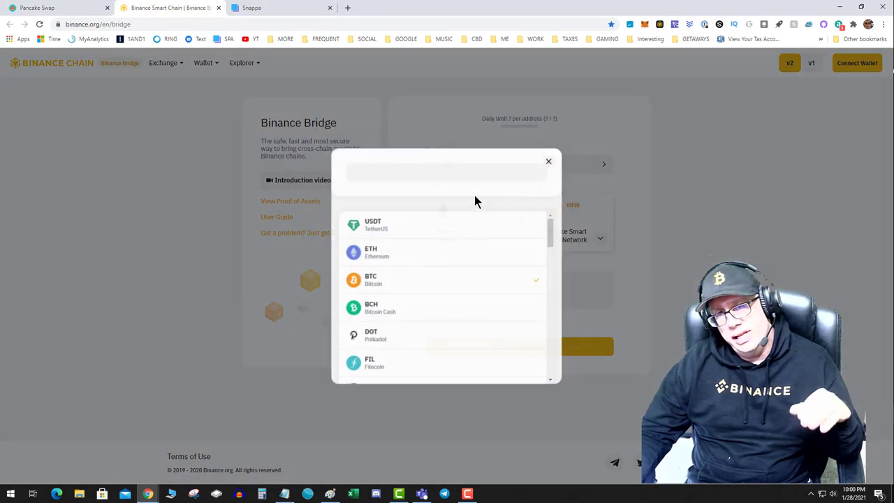
{"action": "left_click", "coordinate": [402, 249]}
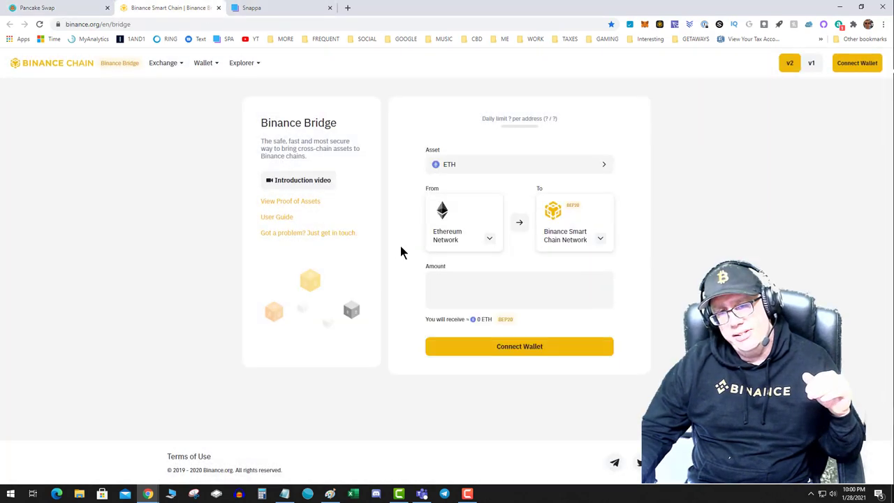
Confirm MetaMask stays on Ethereum Mainnet and return to the bridge form
{"action": "left_click", "coordinate": [644, 23]}
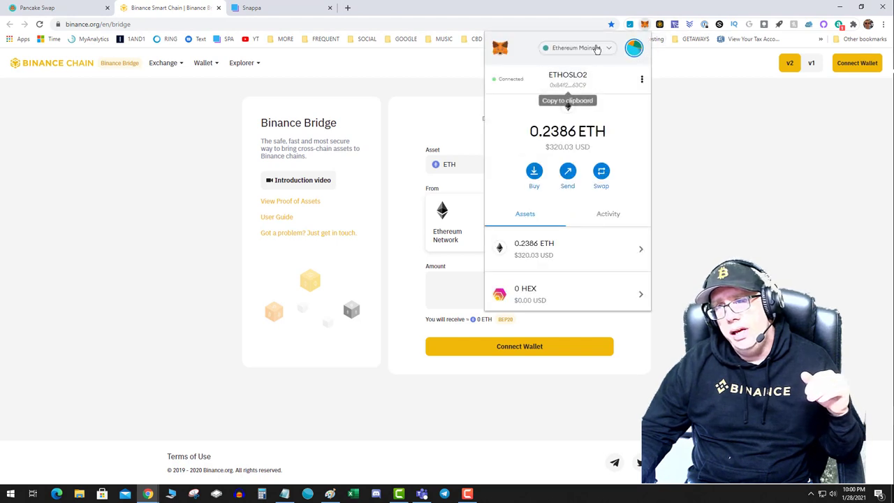
{"action": "left_click", "coordinate": [576, 47]}
{"action": "left_click", "coordinate": [604, 62]}
{"action": "left_click", "coordinate": [472, 114]}
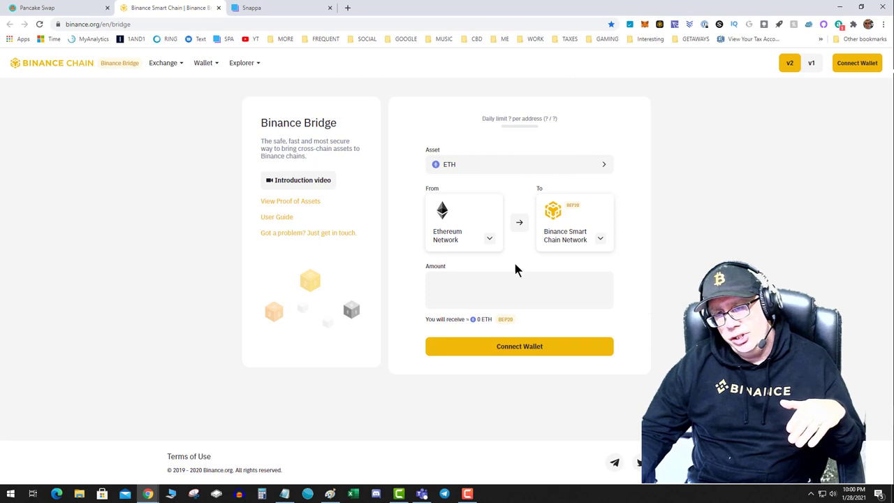
Enter 1 ETH as the bridge amount and bring up the wallet's ETH balance
{"action": "left_click", "coordinate": [480, 287]}
{"action": "type", "text": "1"}
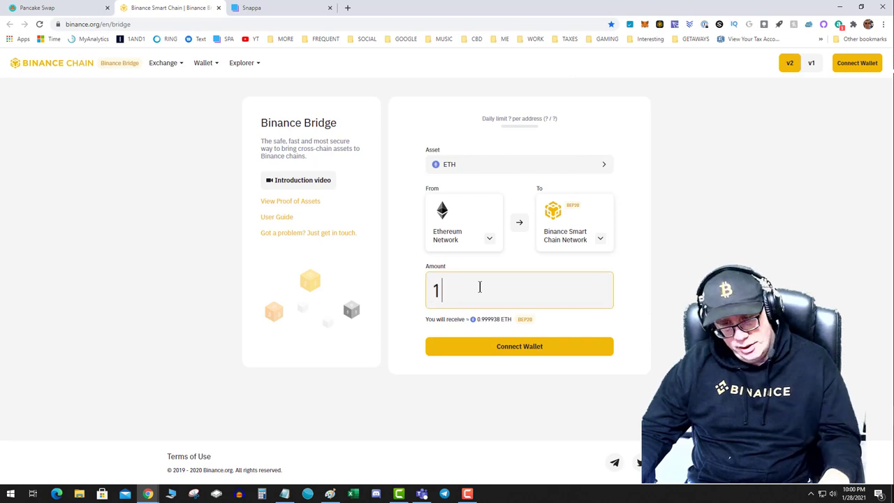
{"action": "left_click", "coordinate": [646, 25]}
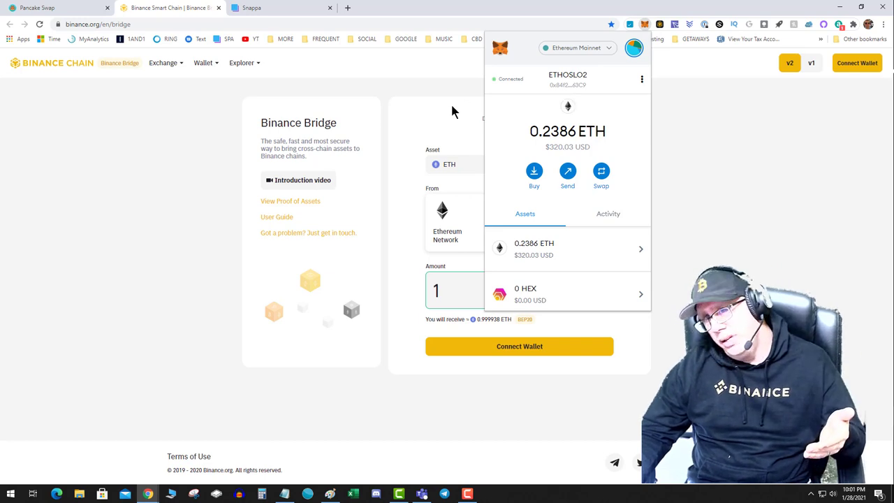
Switch MetaMask to BSC Mainnet and check the Binance Chain Wallet's 1.4888 BNB
{"action": "left_click", "coordinate": [578, 49]}
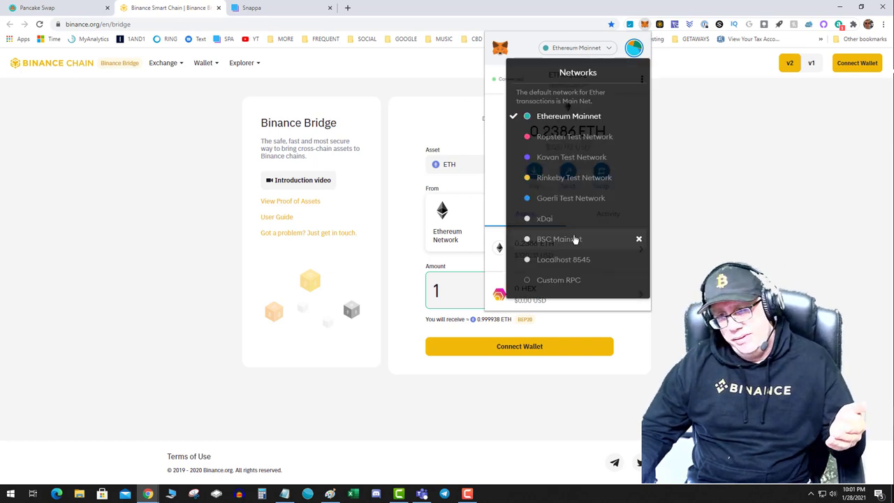
{"action": "left_click", "coordinate": [559, 239]}
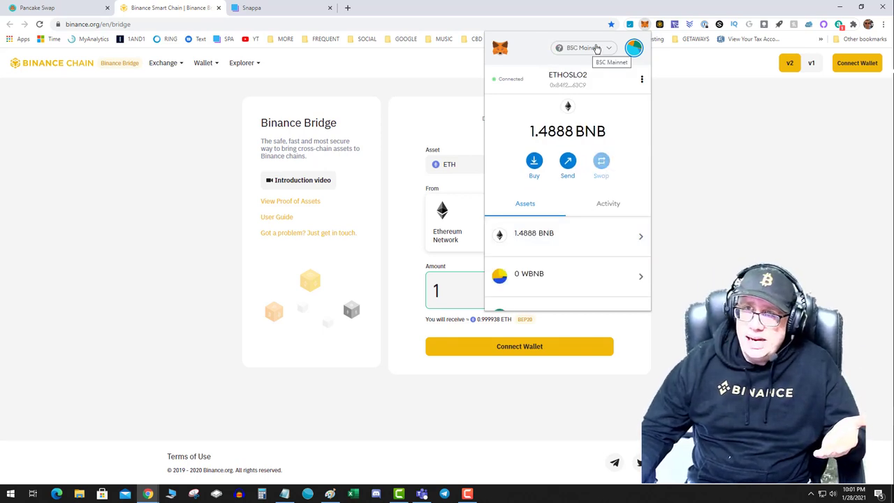
{"action": "left_click", "coordinate": [659, 25]}
{"action": "left_click", "coordinate": [660, 25]}
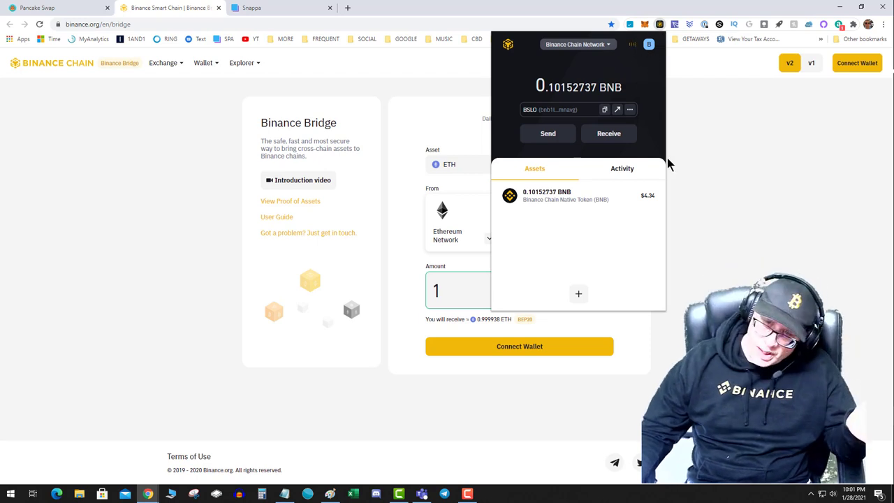
{"action": "left_click", "coordinate": [706, 188]}
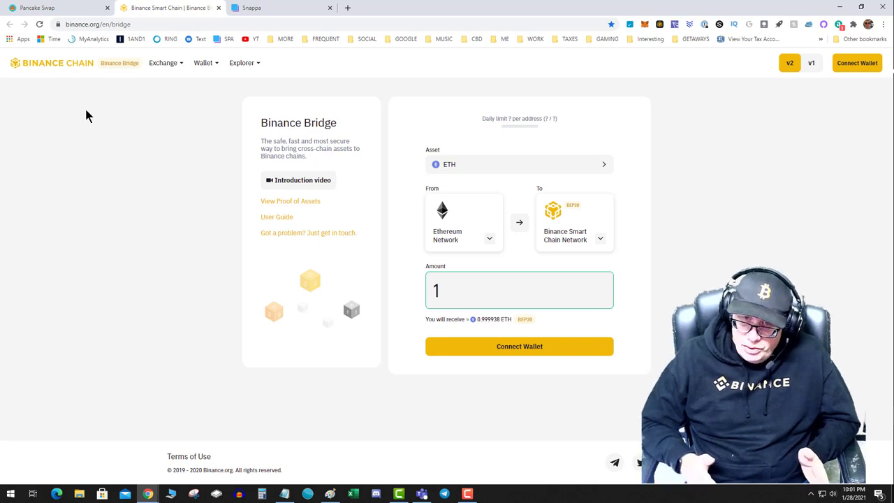
Set the PancakeSwap swap to trade from ETH, with BNB as the receiving token
{"action": "left_click", "coordinate": [38, 7]}
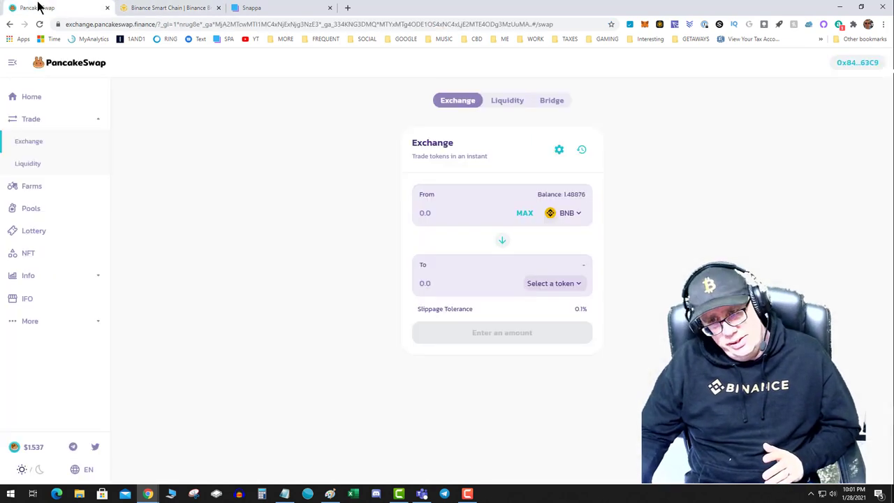
{"action": "left_click", "coordinate": [557, 286]}
{"action": "scroll", "coordinate": [422, 300], "scroll_direction": "down", "scroll_amount": 2}
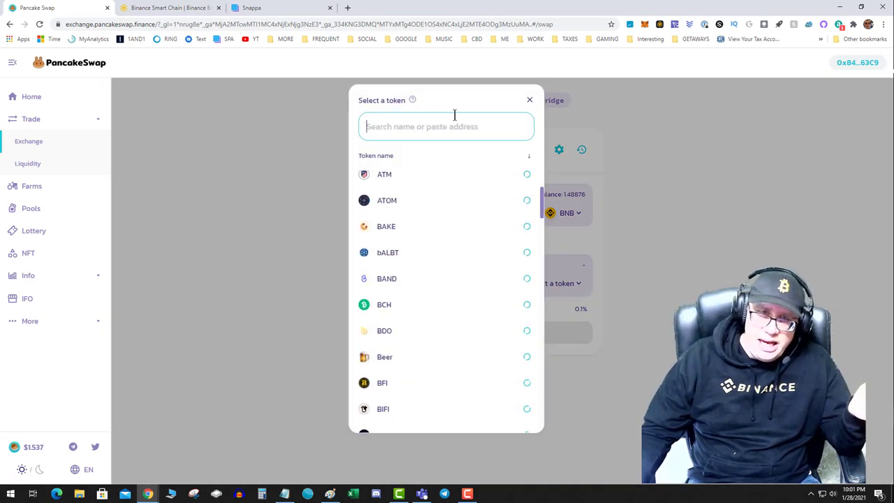
{"action": "type", "text": "BT"}
{"action": "key", "text": "Escape"}
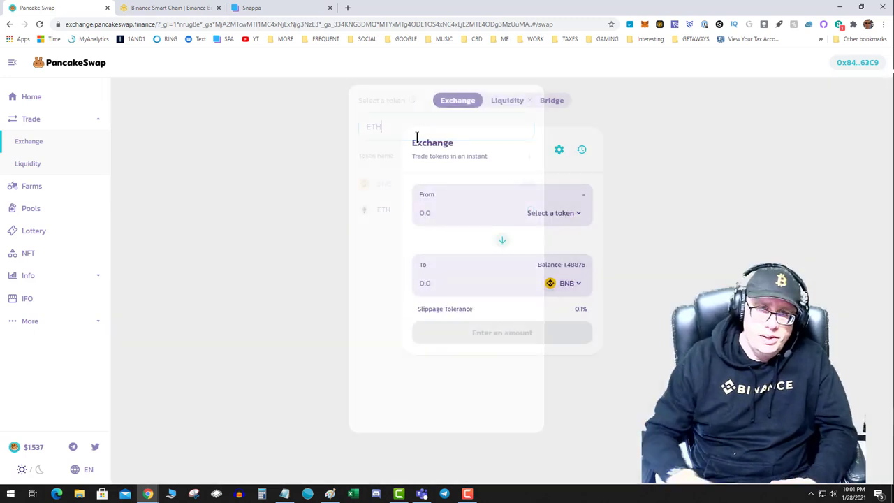
{"action": "left_click", "coordinate": [552, 213]}
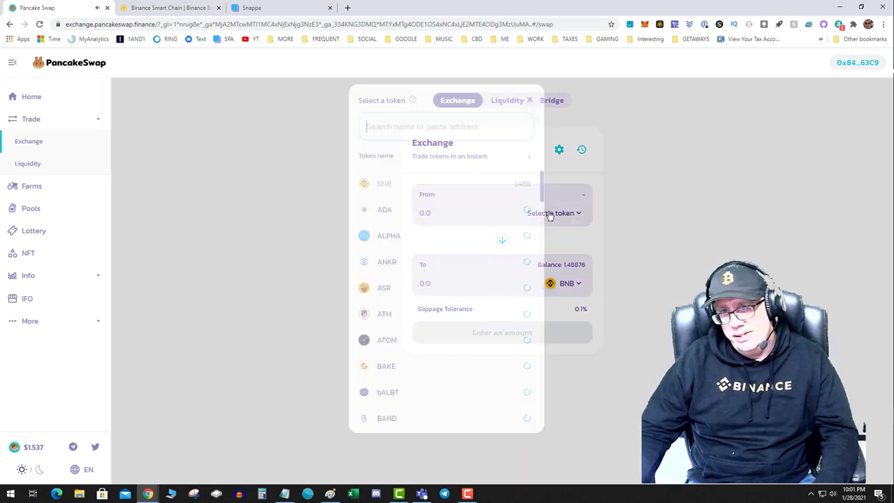
{"action": "type", "text": "ETH"}
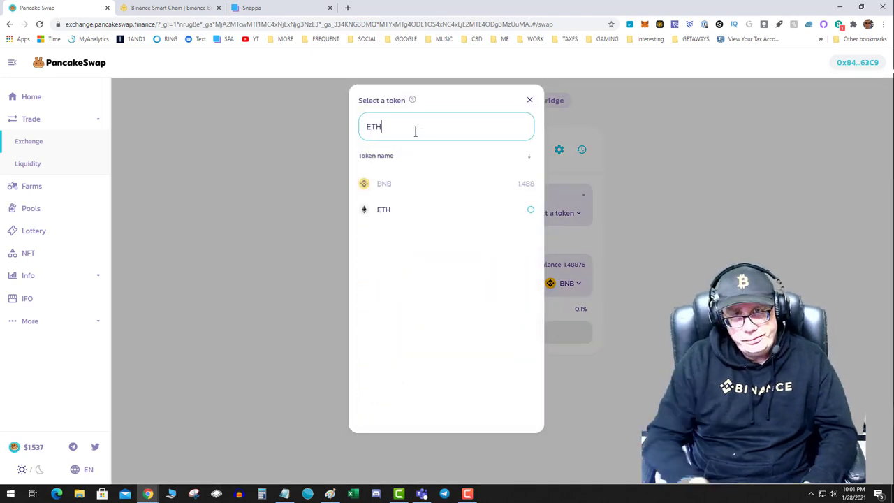
{"action": "left_click", "coordinate": [374, 211]}
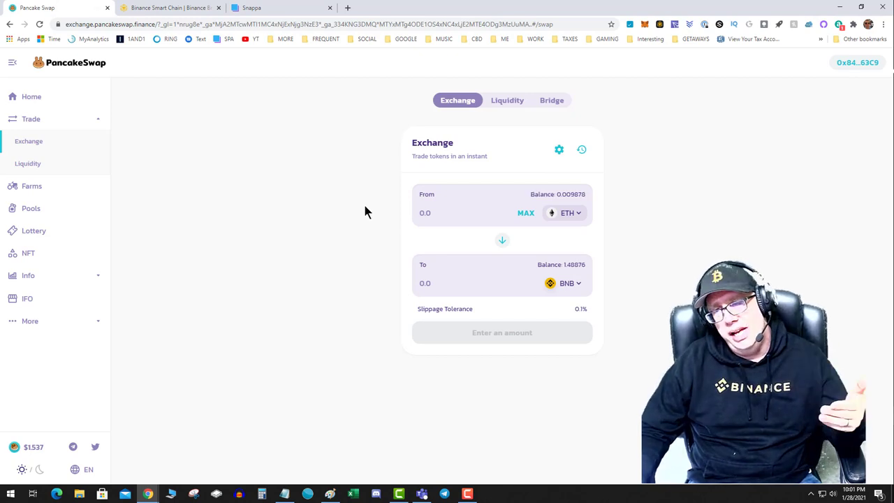
Search the From token list for BTC, then close it leaving ETH-to-BNB unchanged
{"action": "left_click", "coordinate": [567, 217]}
{"action": "scroll", "coordinate": [436, 273], "scroll_direction": "down", "scroll_amount": 1}
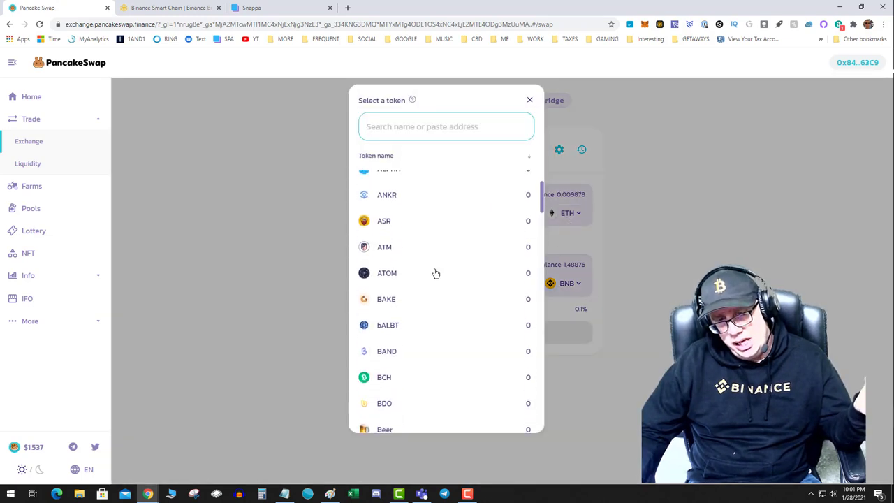
{"action": "left_click", "coordinate": [403, 128]}
{"action": "type", "text": "BTC"}
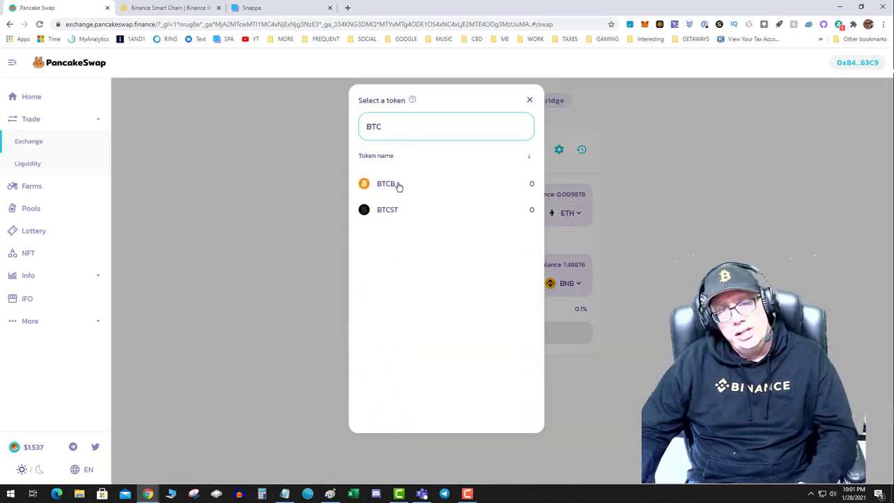
{"action": "left_click", "coordinate": [529, 100]}
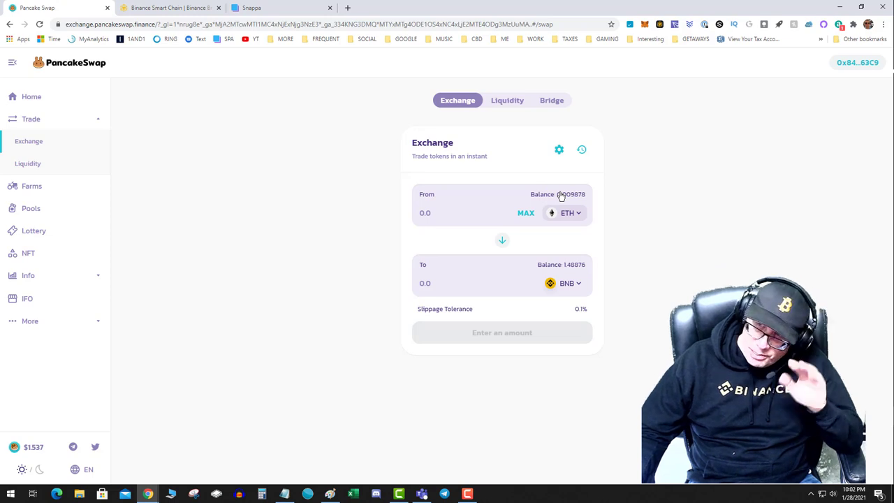
Switch MetaMask back to Ethereum Mainnet, showing 0.2386 ETH, and close it
{"action": "left_click", "coordinate": [645, 25]}
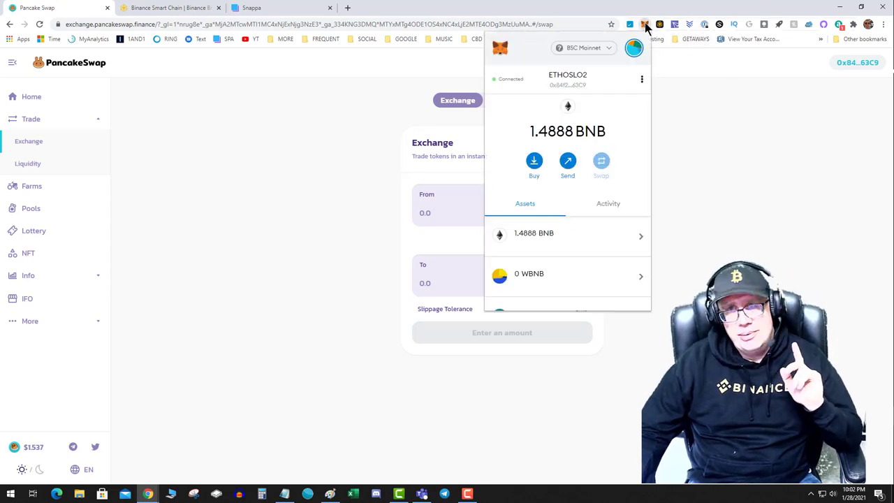
{"action": "left_click", "coordinate": [594, 44]}
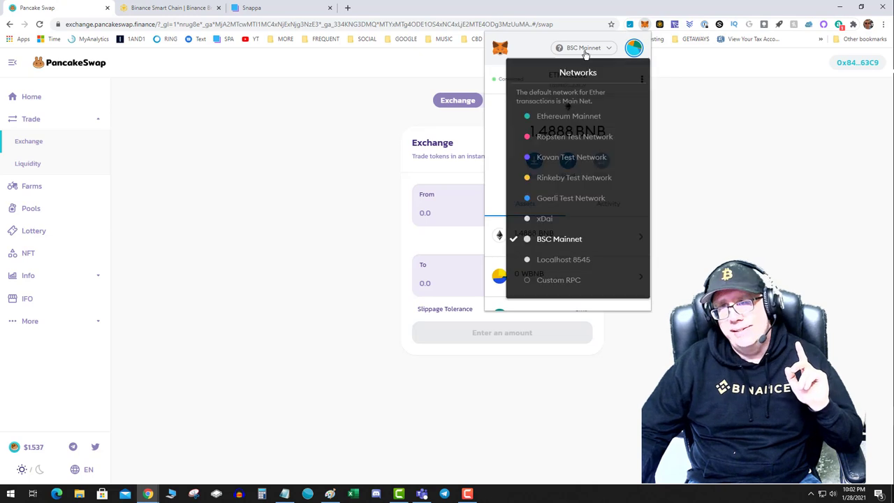
{"action": "left_click", "coordinate": [556, 120]}
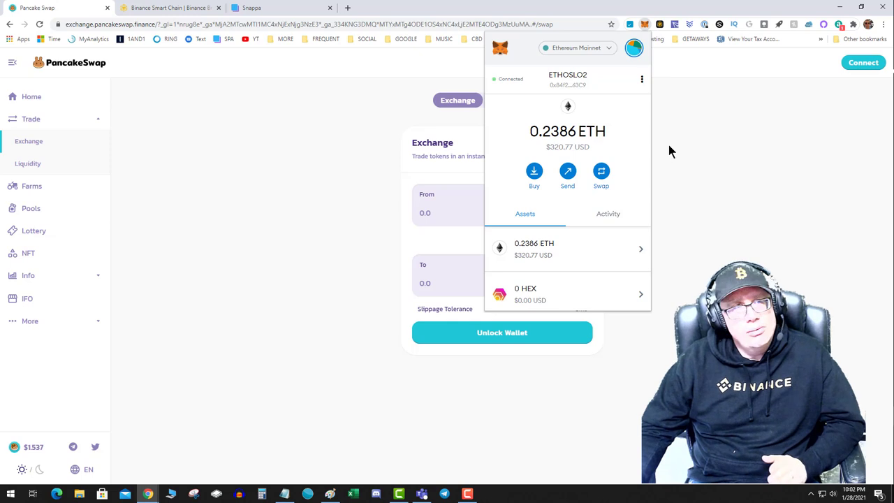
{"action": "left_click", "coordinate": [289, 163]}
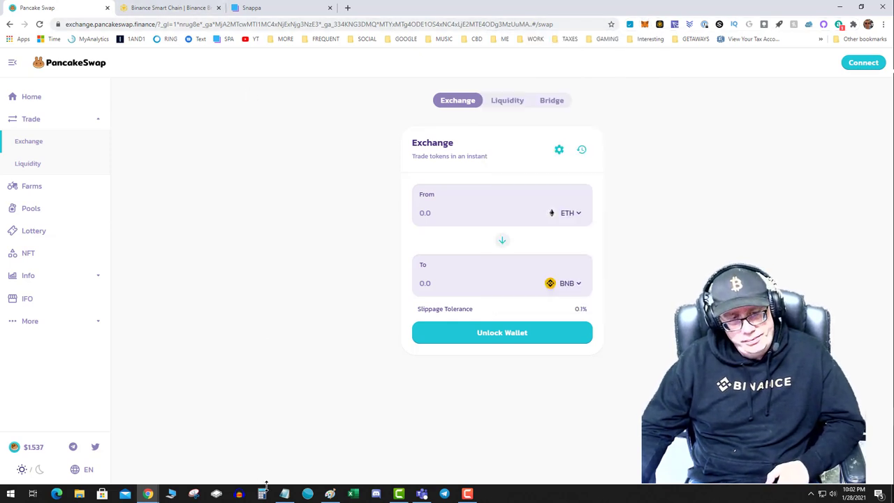
{"action": "left_click", "coordinate": [329, 494]}
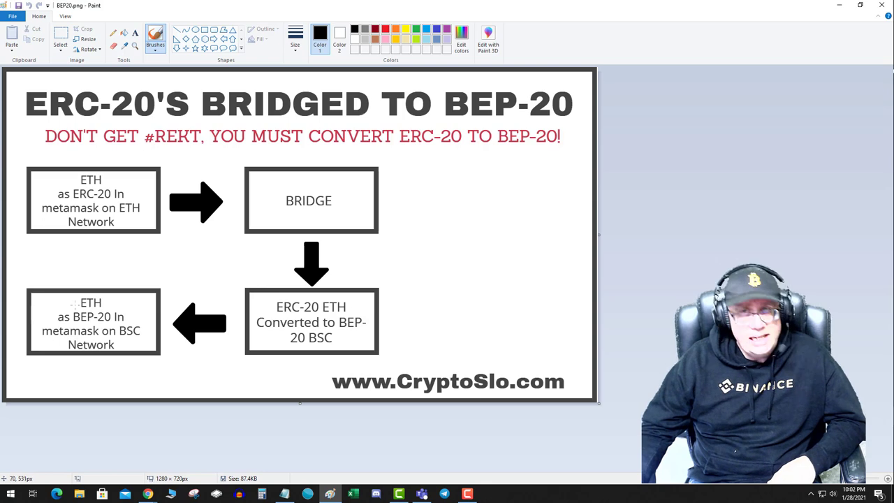
{"action": "left_click", "coordinate": [839, 5]}
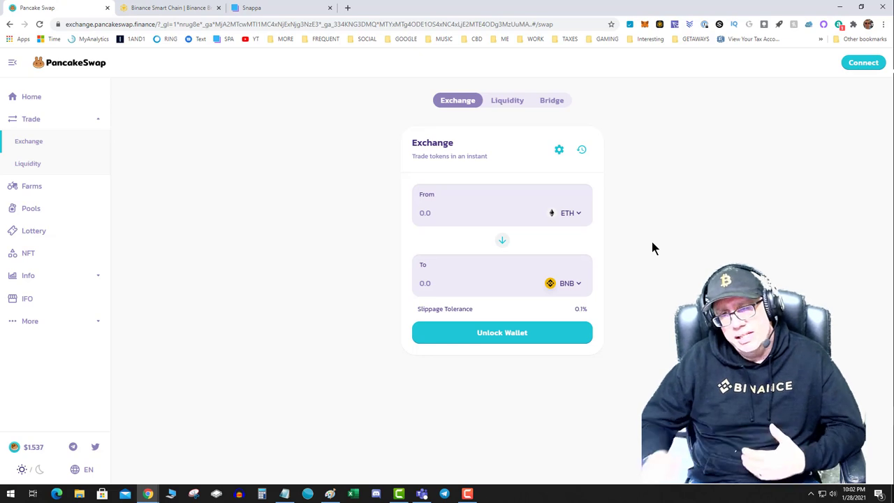
{"action": "left_click", "coordinate": [565, 288]}
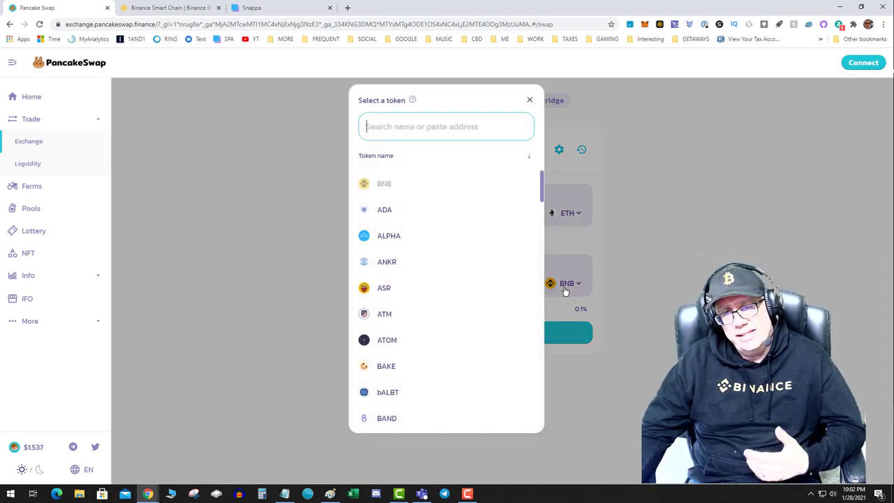
{"action": "scroll", "coordinate": [487, 287], "scroll_direction": "down", "scroll_amount": 7}
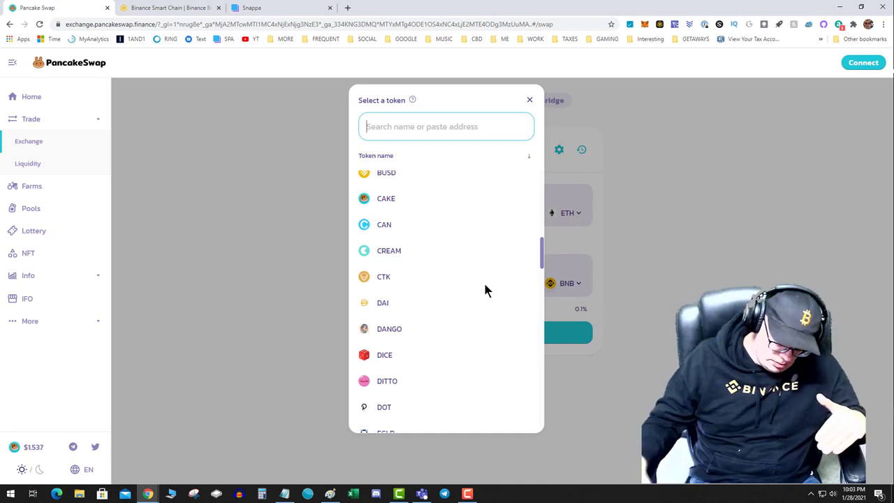
{"action": "left_click", "coordinate": [325, 251]}
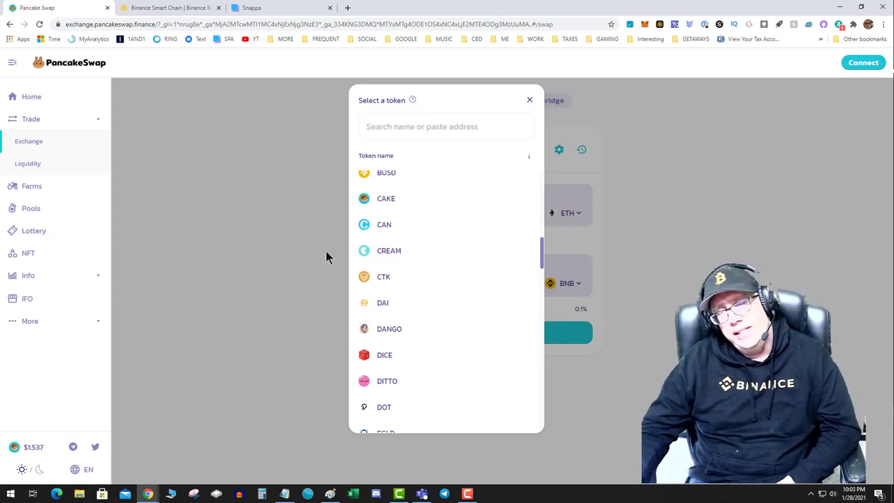